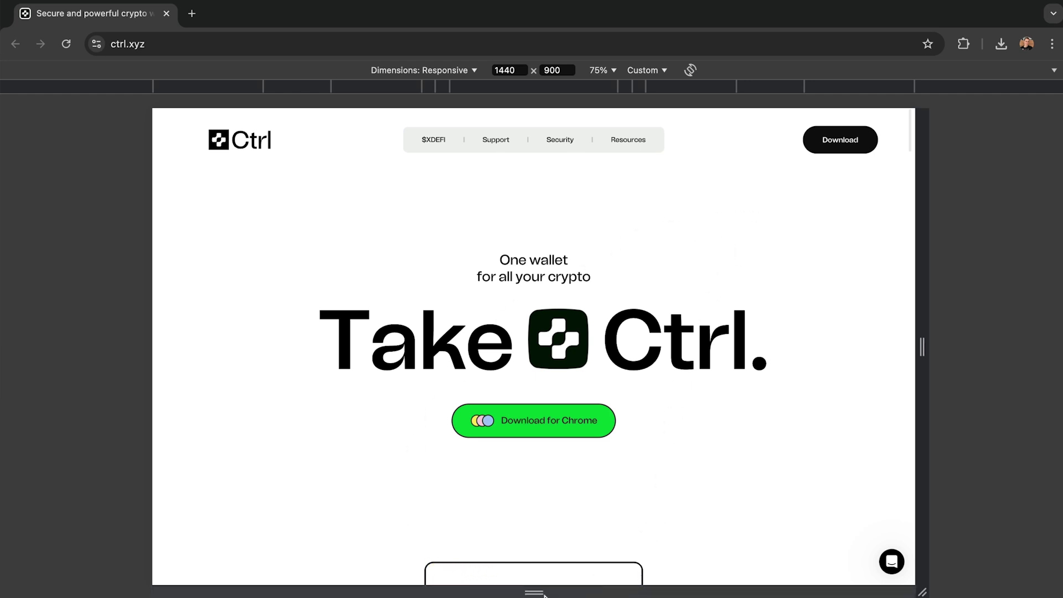
- Turn off element inspection and shrink the developer tools pane so the responsive page preview has the full window height
drag(923, 587, 913, 529)
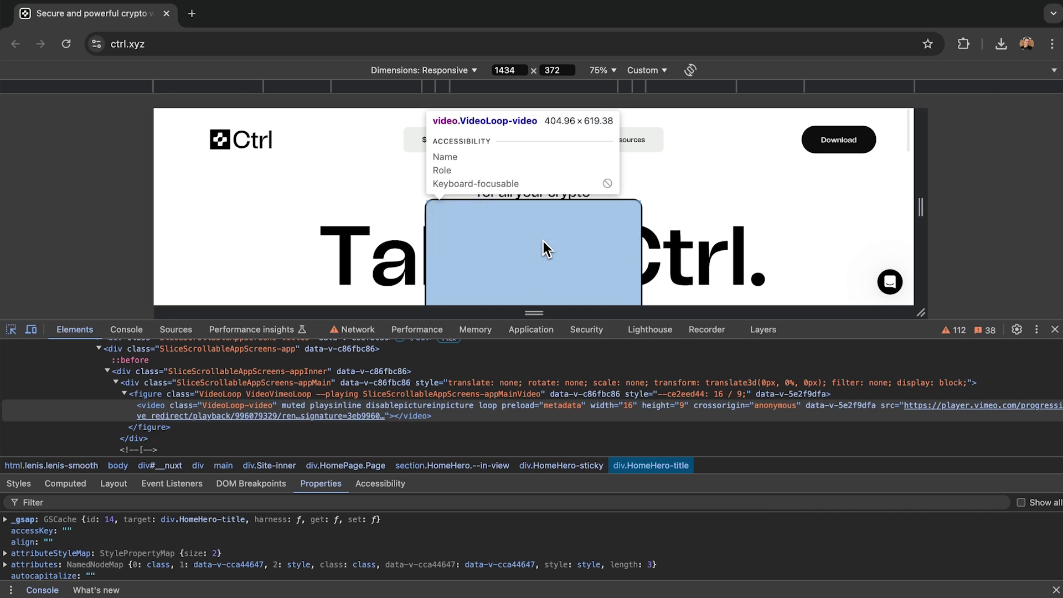
key(super+shift+c)
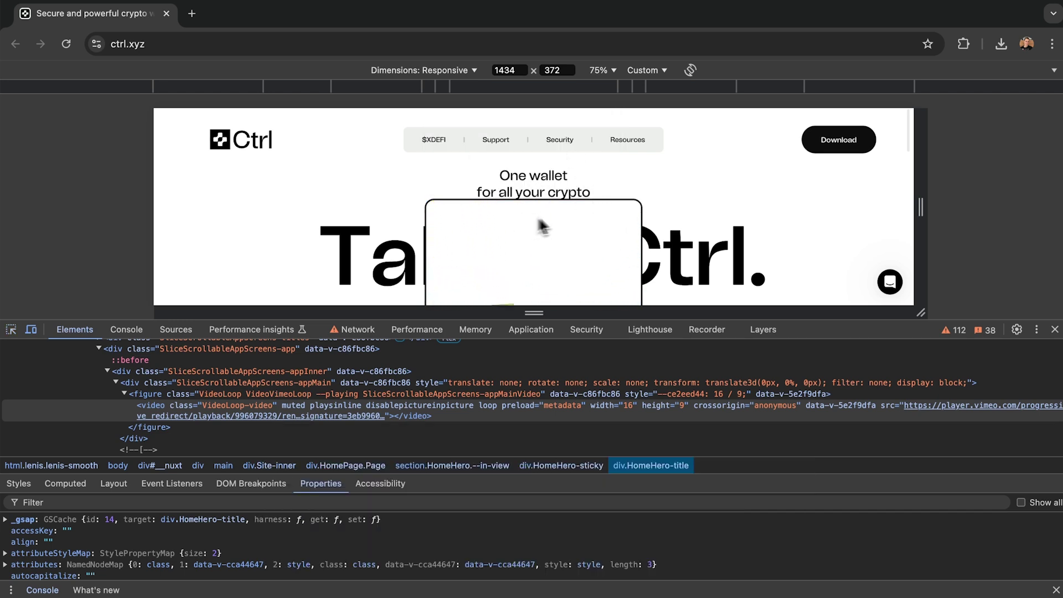
click(531, 329)
drag(584, 321, 564, 597)
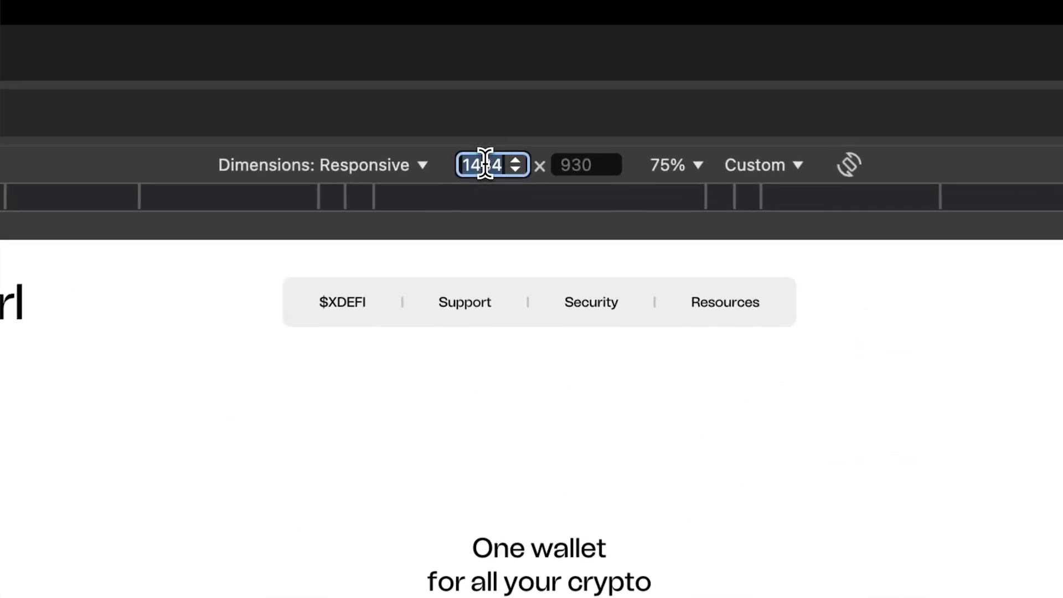
- Set the responsive viewport dimensions to 1440 wide by 900 high
key(BackSpace)
key(BackSpace)
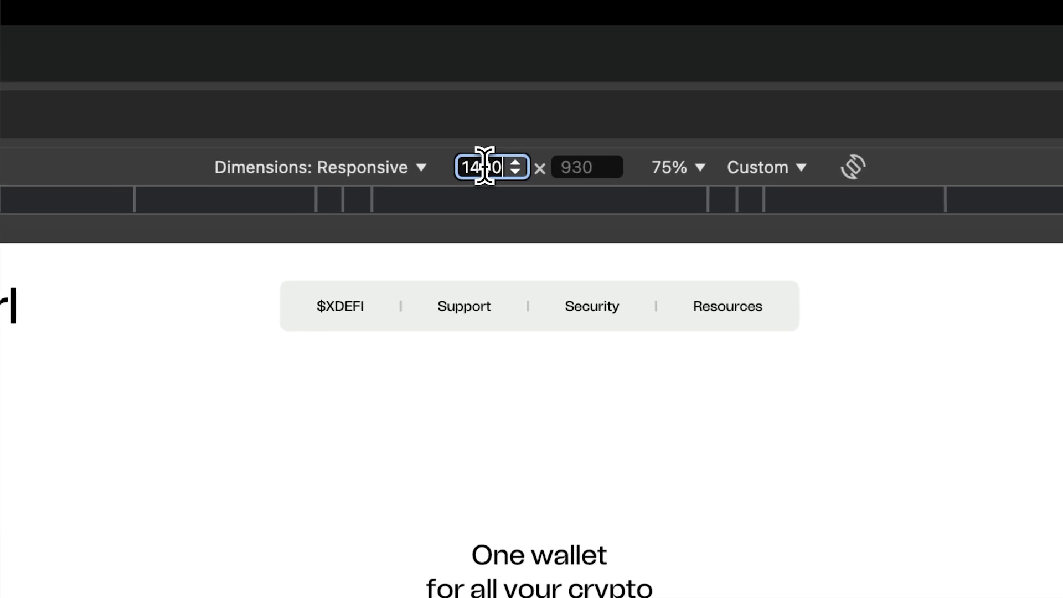
text(40)
key(Return)
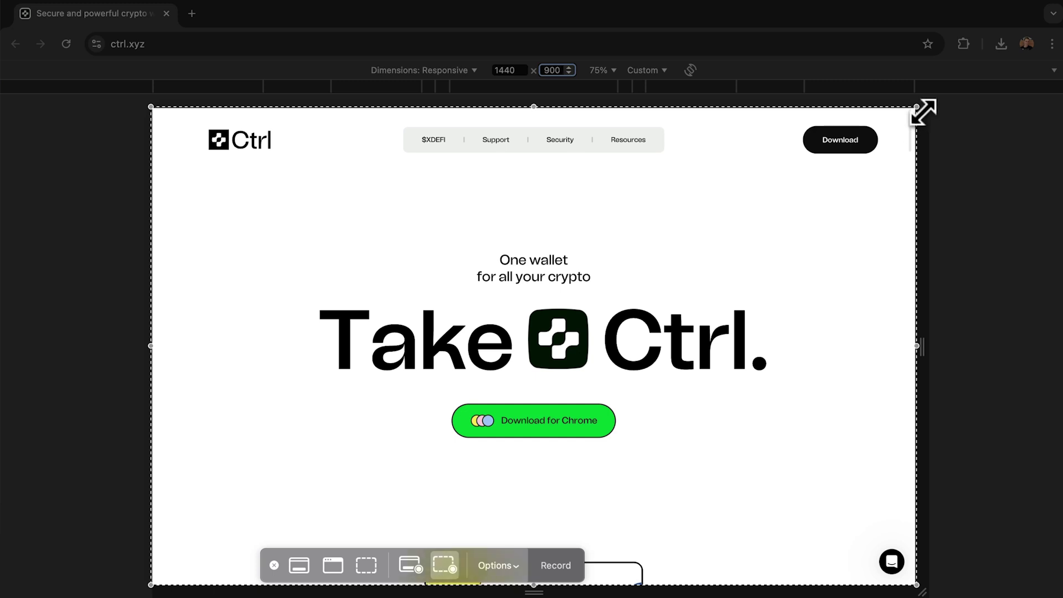
- Fit the screen-recording region exactly to the edges of the ctrl.xyz page preview
mouse_move(922, 112)
mouse_down()
mouse_move(957, 100)
mouse_move(953, 117)
mouse_move(919, 110)
mouse_up()
mouse_move(152, 586)
mouse_down()
mouse_move(199, 583)
mouse_move(152, 586)
mouse_up()
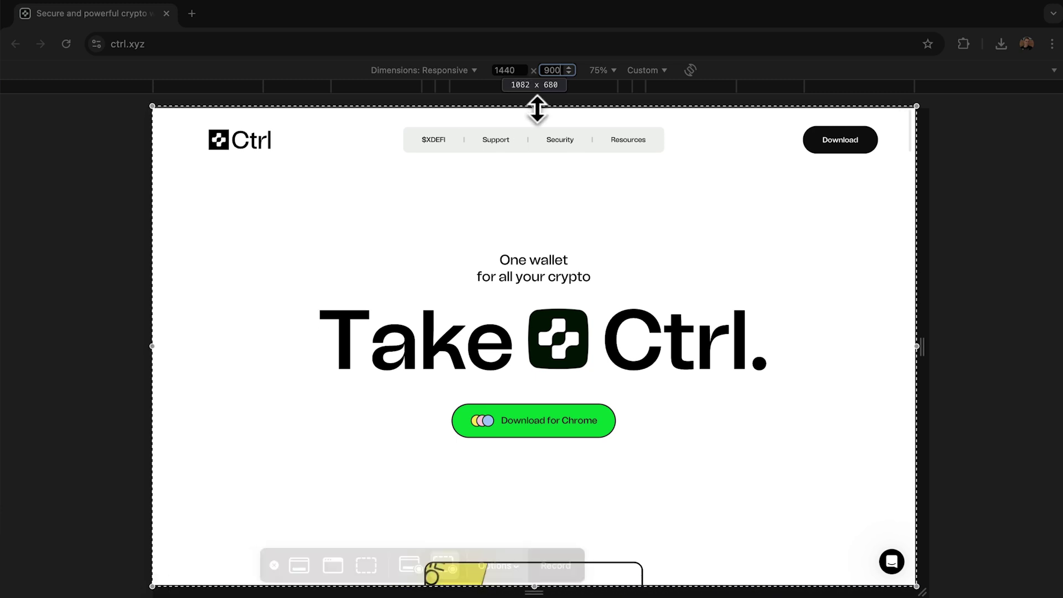
drag(537, 110, 534, 109)
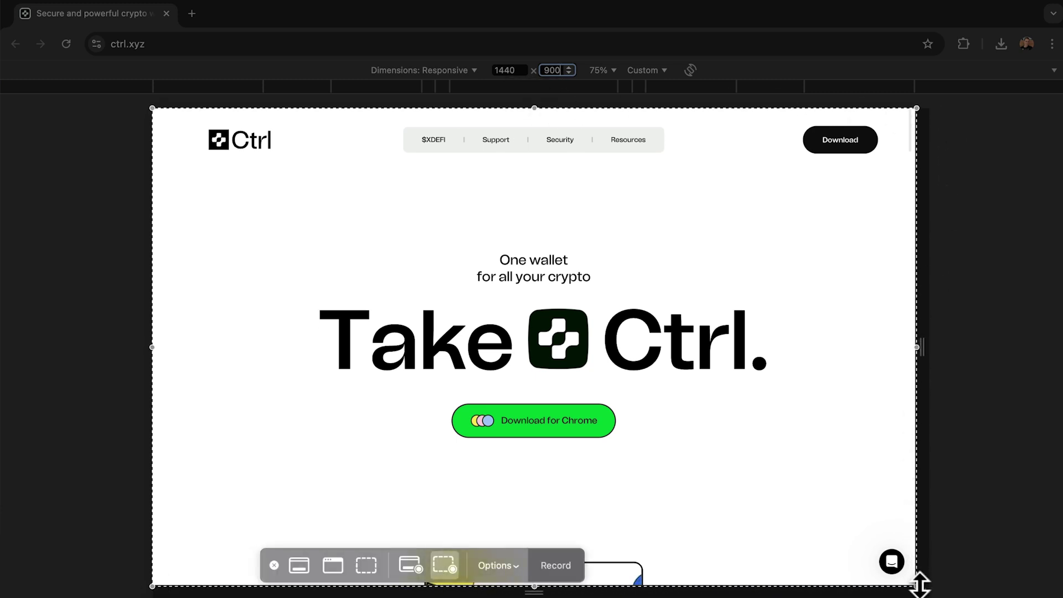
- Record the selected region while scrolling down the homepage past the hero and through the wallet feature section
click(553, 570)
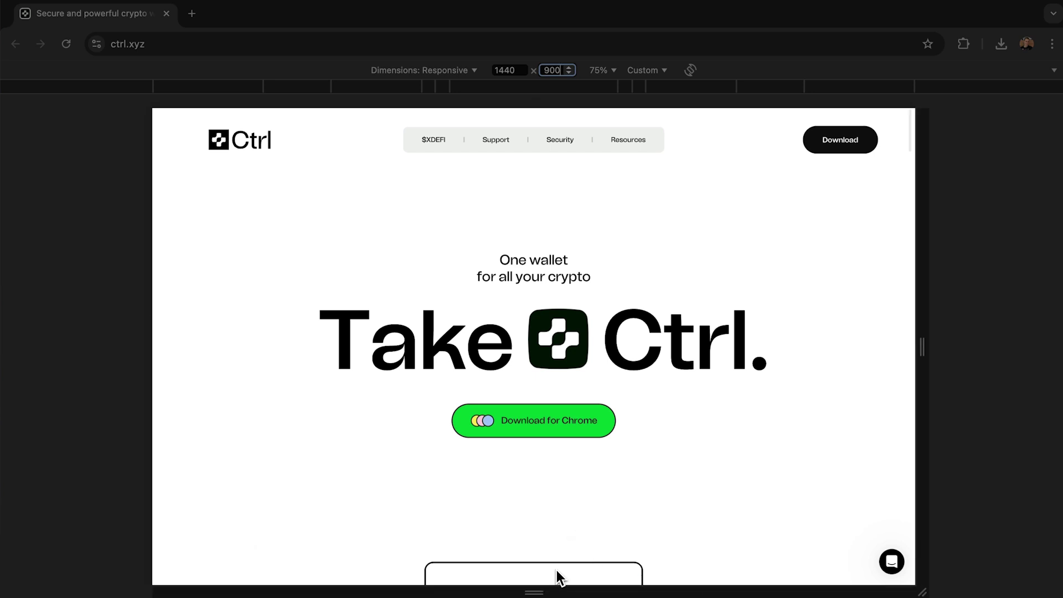
scroll(809, 477, down, 5)
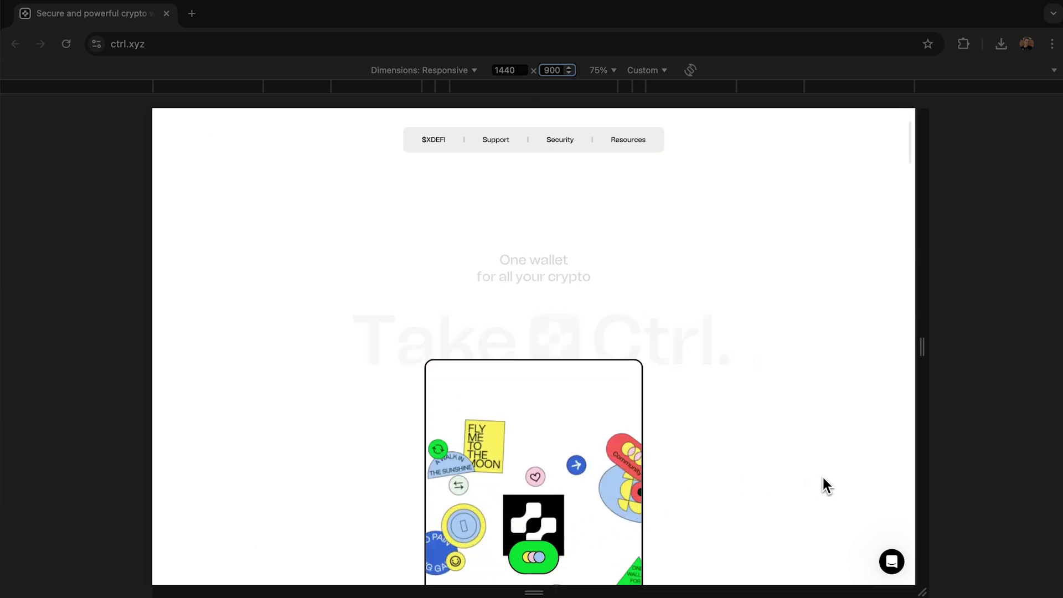
scroll(822, 478, down, 3)
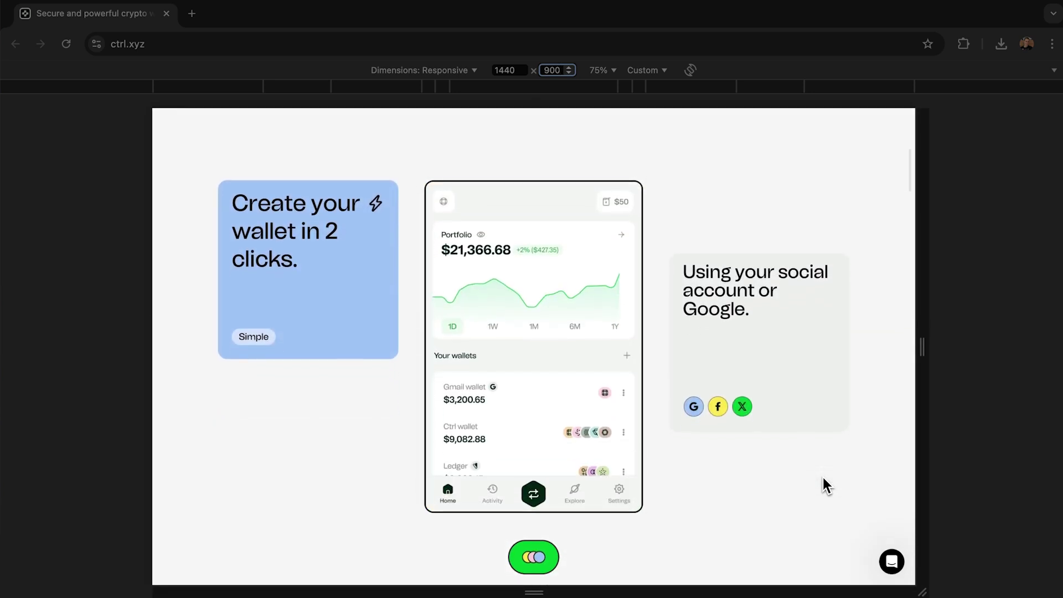
scroll(822, 477, down, 3)
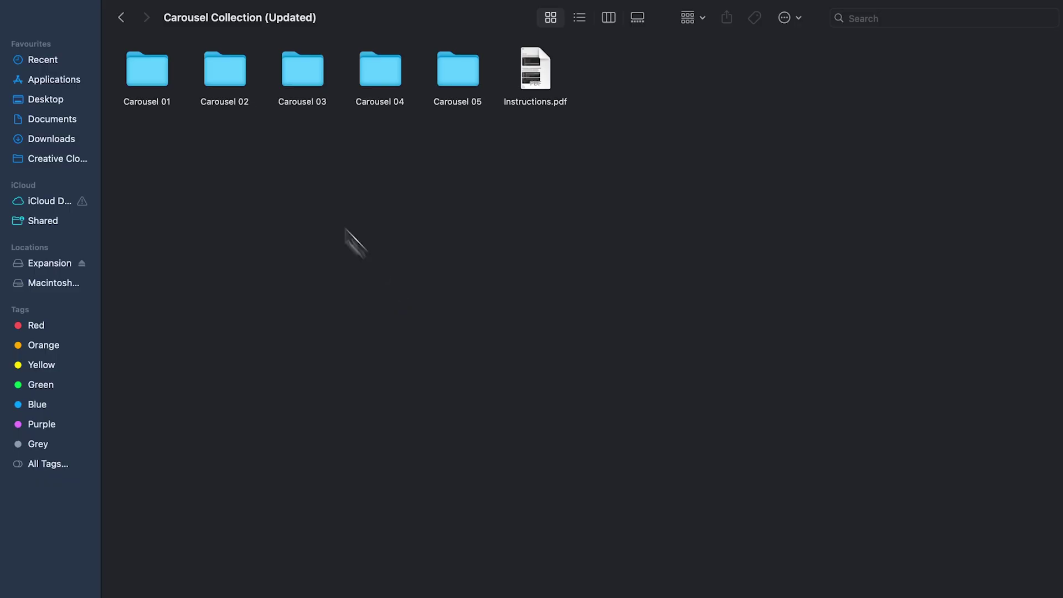
- Open the Carousel 01.aep project from the Carousel 01 folder in After Effects
double_click(149, 77)
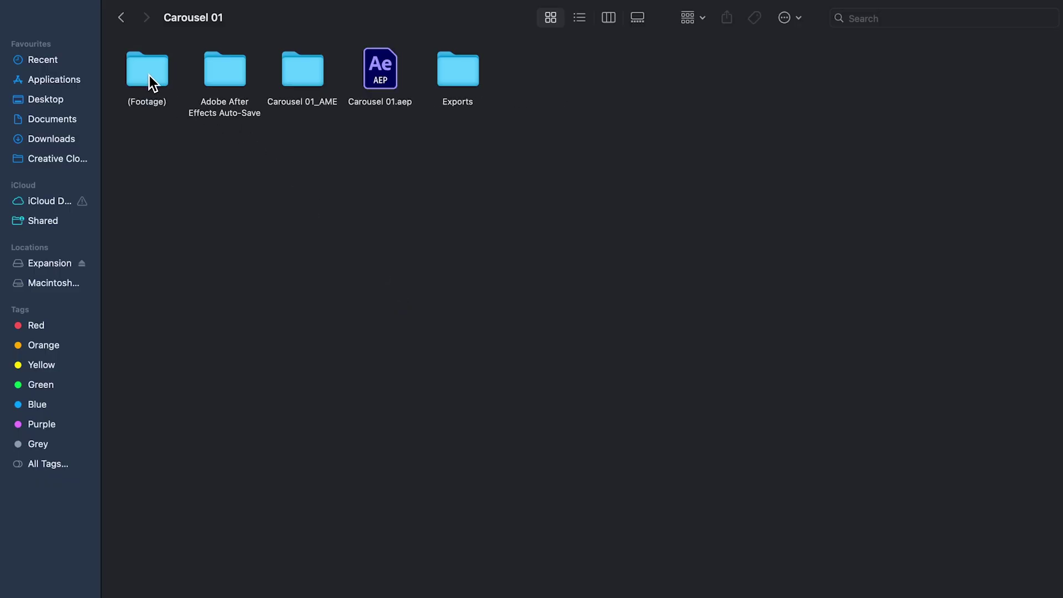
click(383, 75)
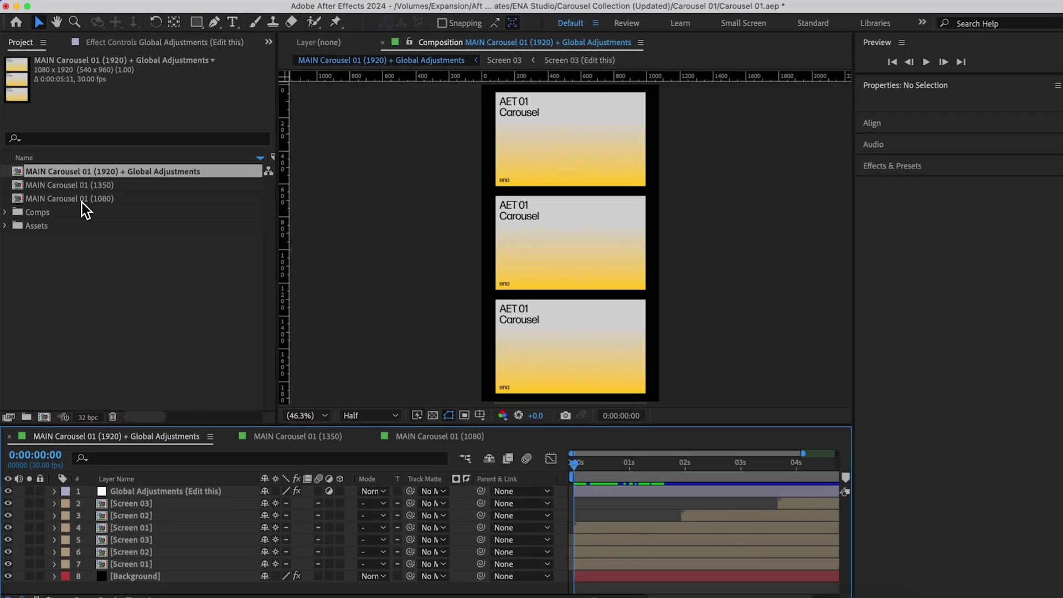
- Examine the 1080, 1350 and 1920 main carousel compositions and play a preview of the 1920 version
double_click(87, 198)
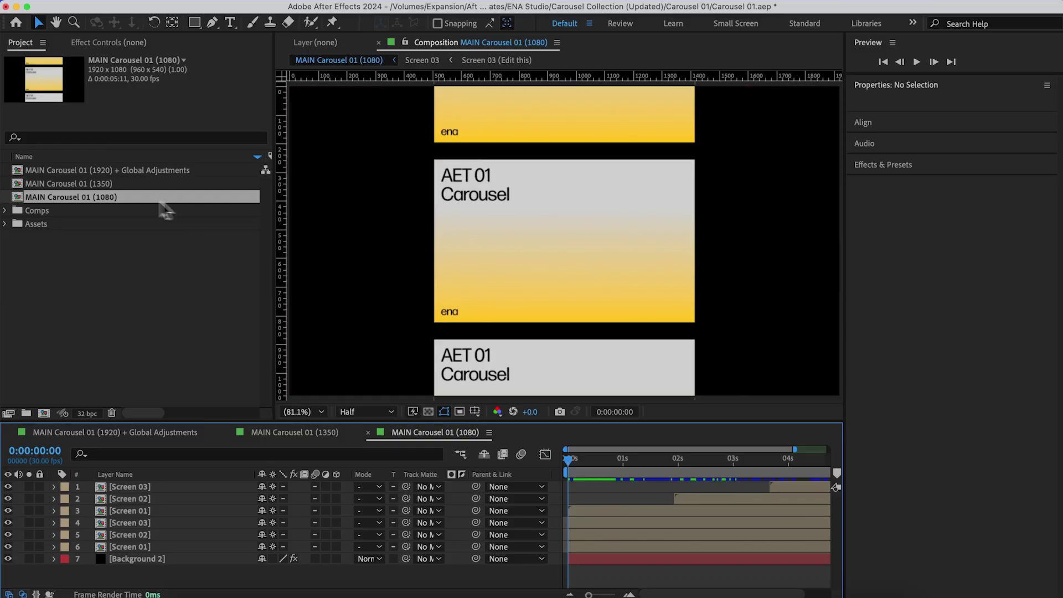
double_click(102, 184)
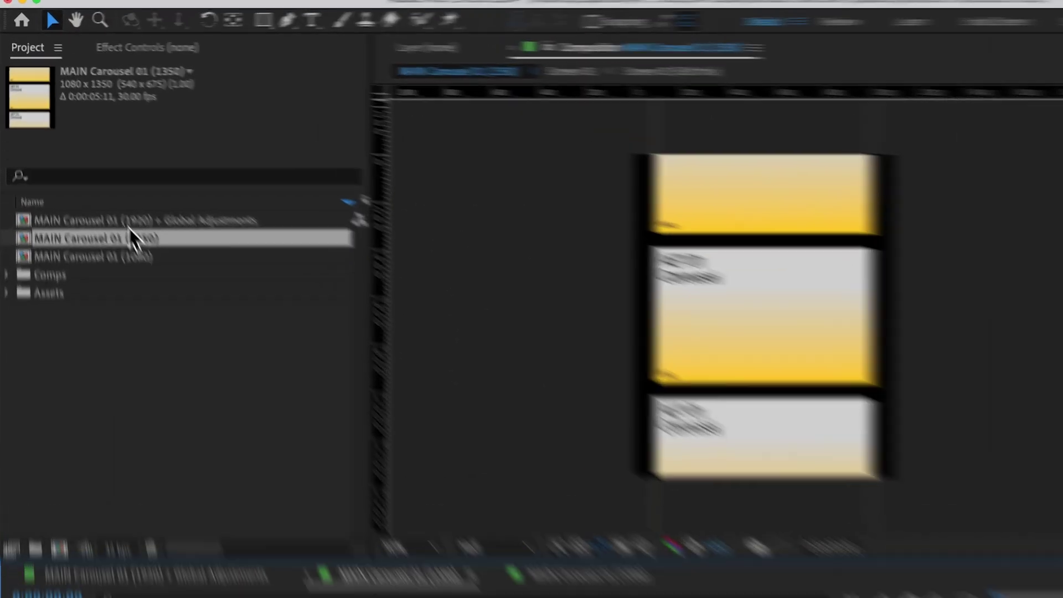
double_click(99, 172)
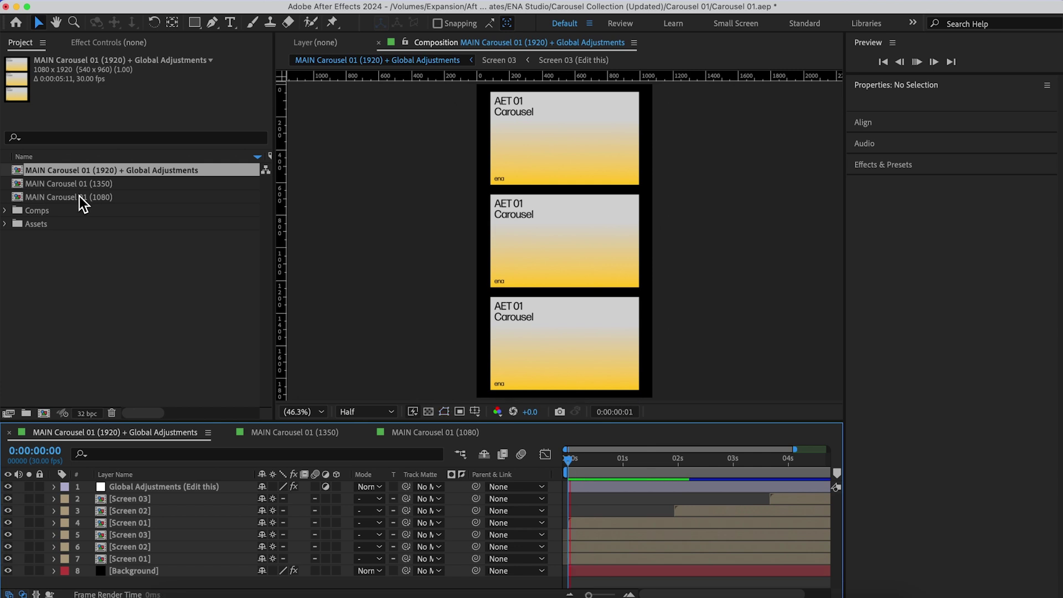
key(space)
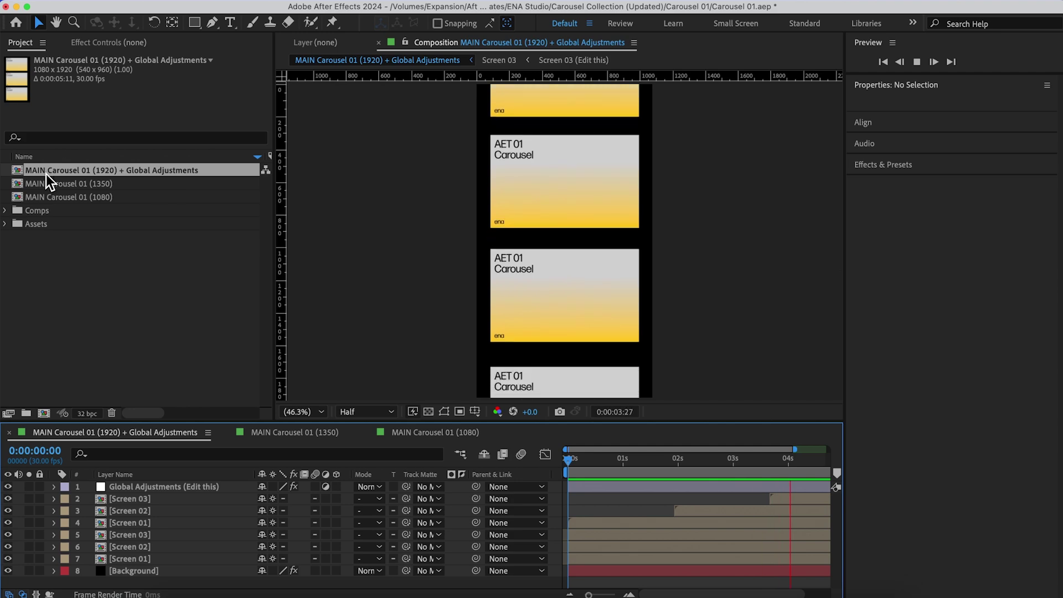
key(space)
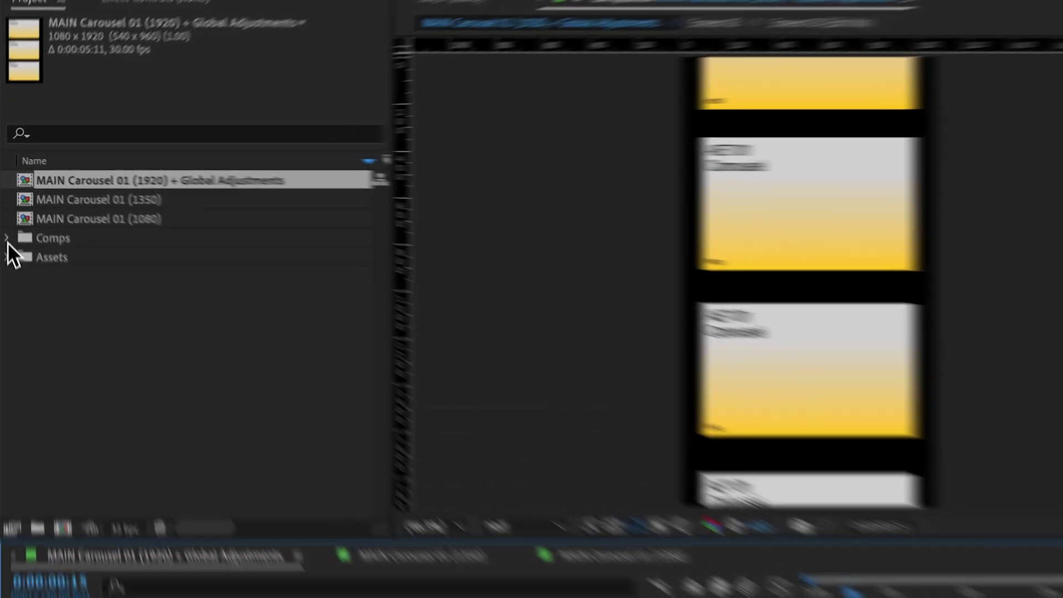
- Open the Screen 01 (Edit this) composition and add the 8.31.24 PM screen recording above the Placeholder.jpg layer
click(5, 211)
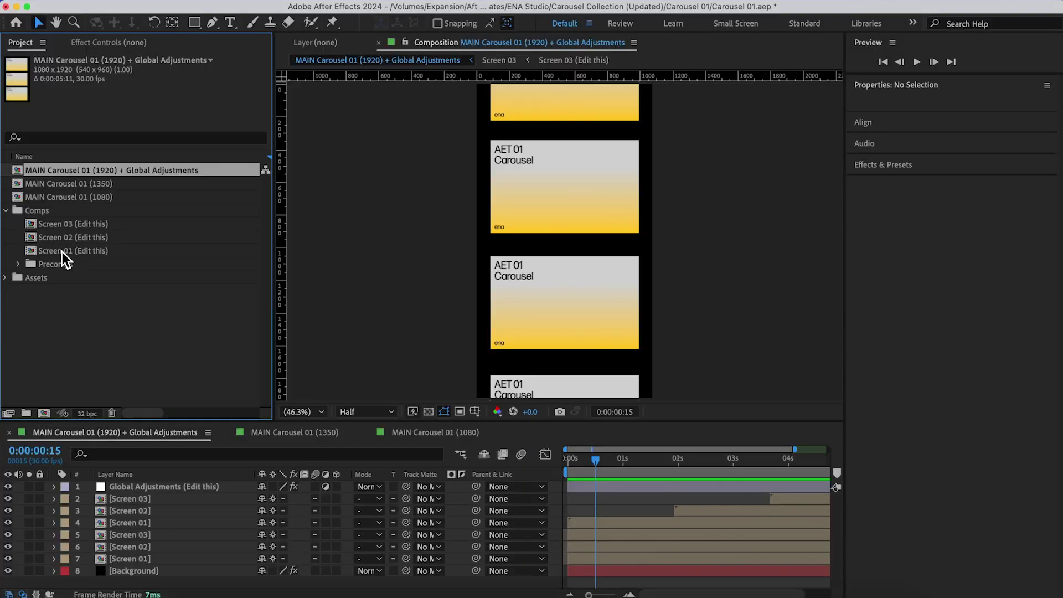
double_click(62, 251)
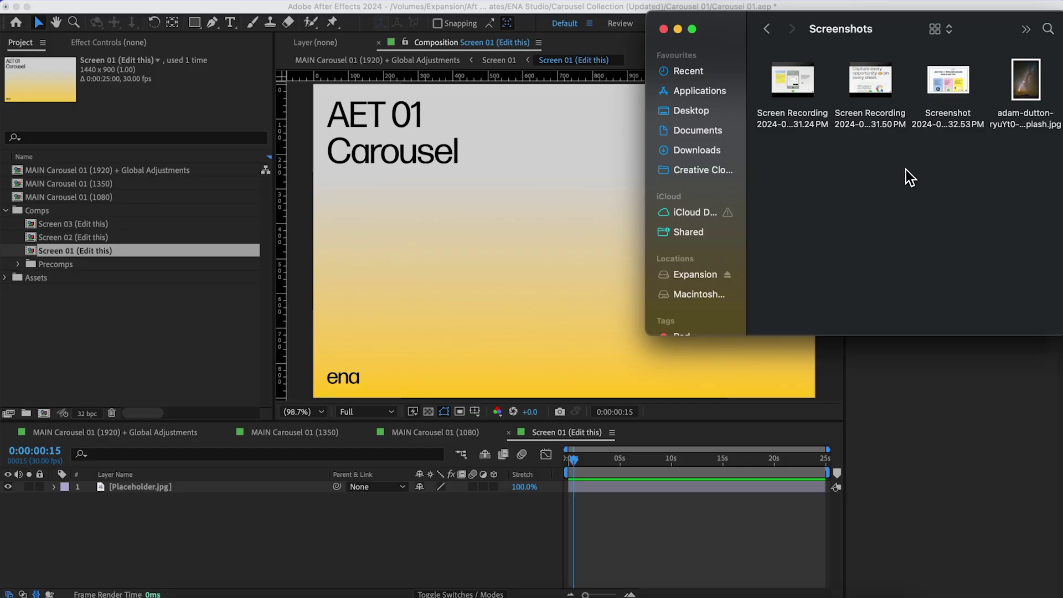
click(805, 117)
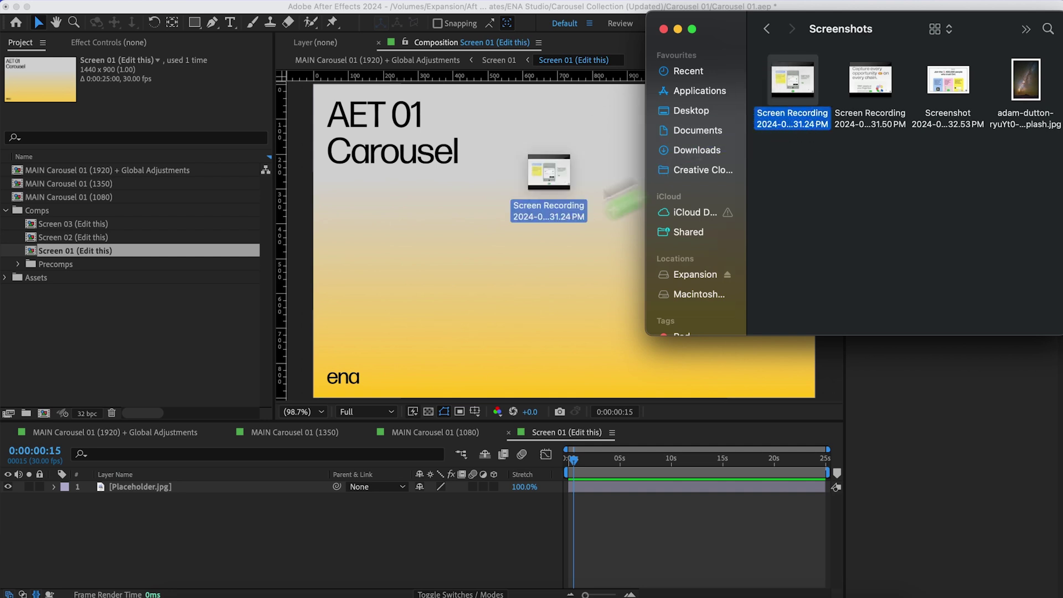
drag(357, 305, 220, 371)
drag(118, 471, 138, 492)
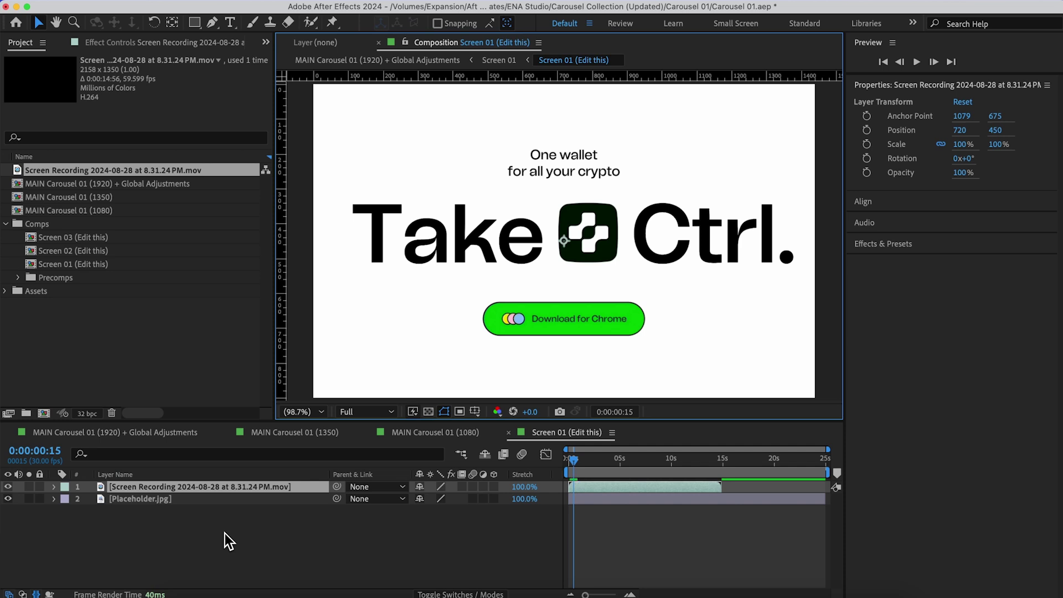
- Scale the screen recording layer to 67% so it fills the Screen 01 composition frame
key(comma)
key(comma)
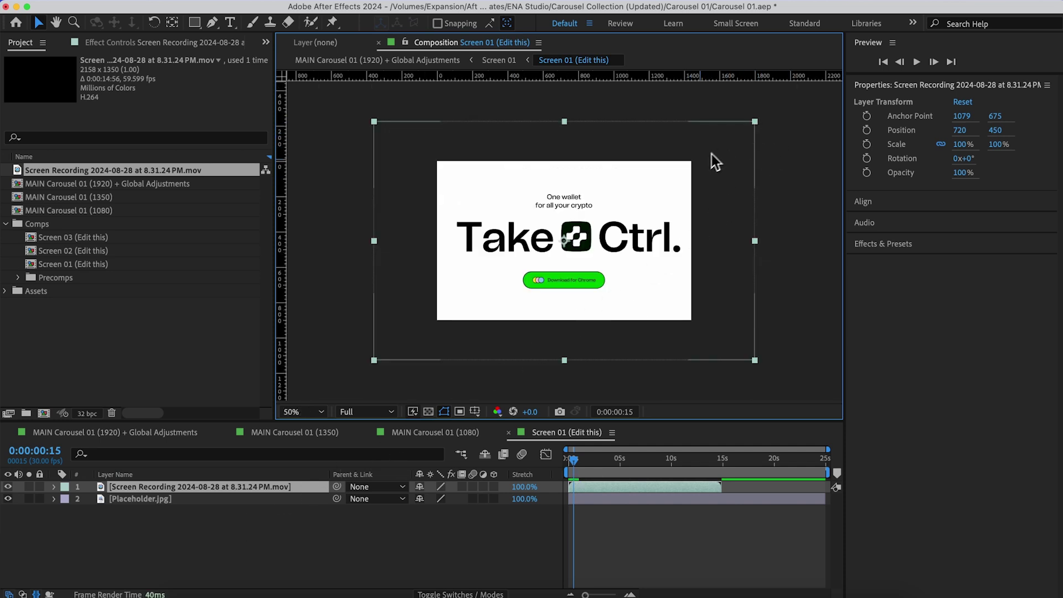
drag(756, 124, 692, 167)
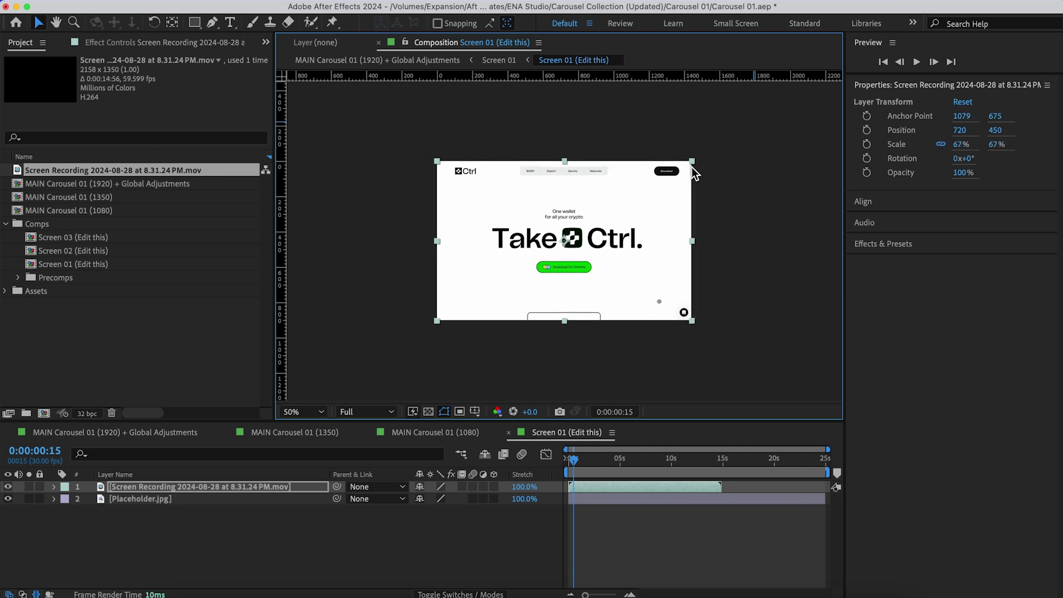